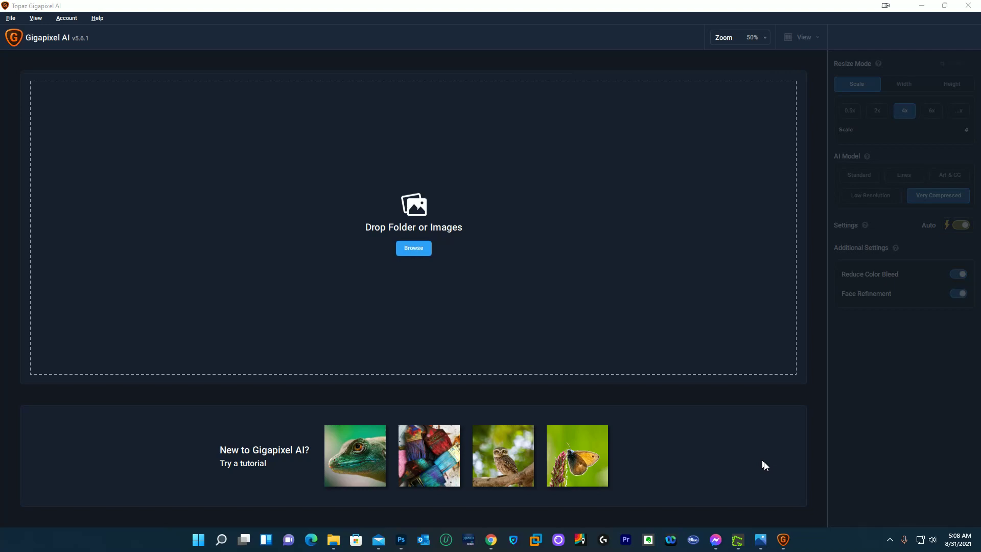
Open the 600 x 400 CS_Piranha.png from File Explorer's New folder in Photos
{"action": "left_click", "coordinate": [333, 540]}
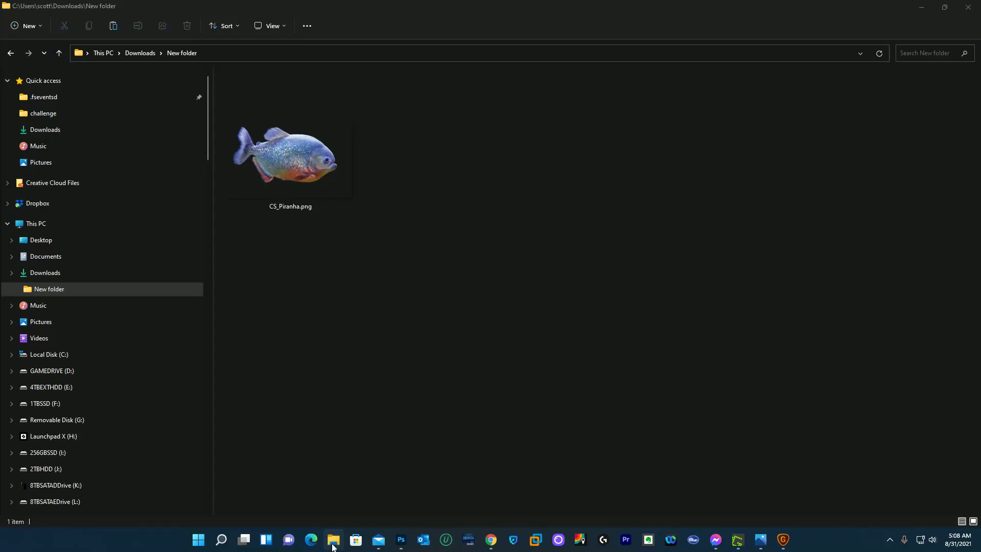
{"action": "left_click", "coordinate": [296, 185]}
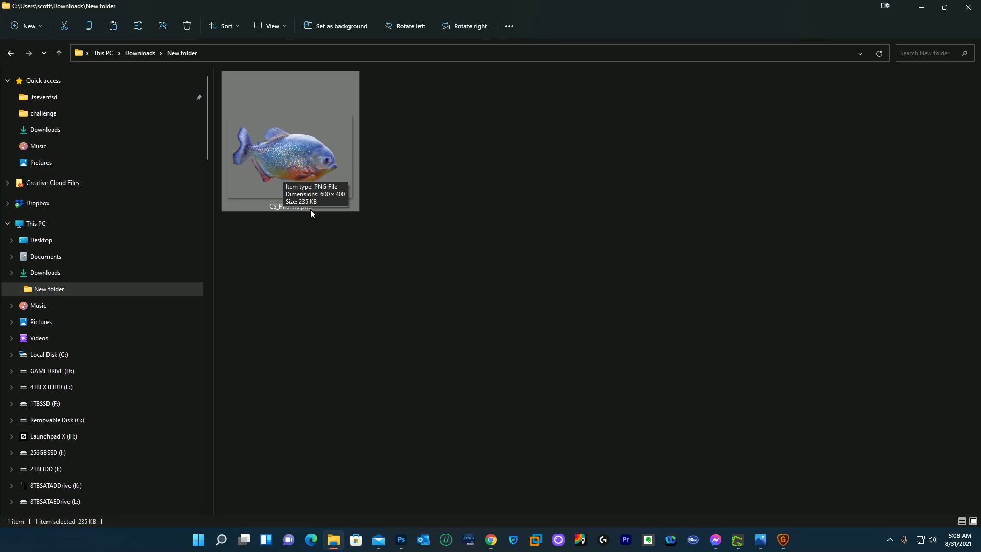
{"action": "double_click", "coordinate": [307, 146]}
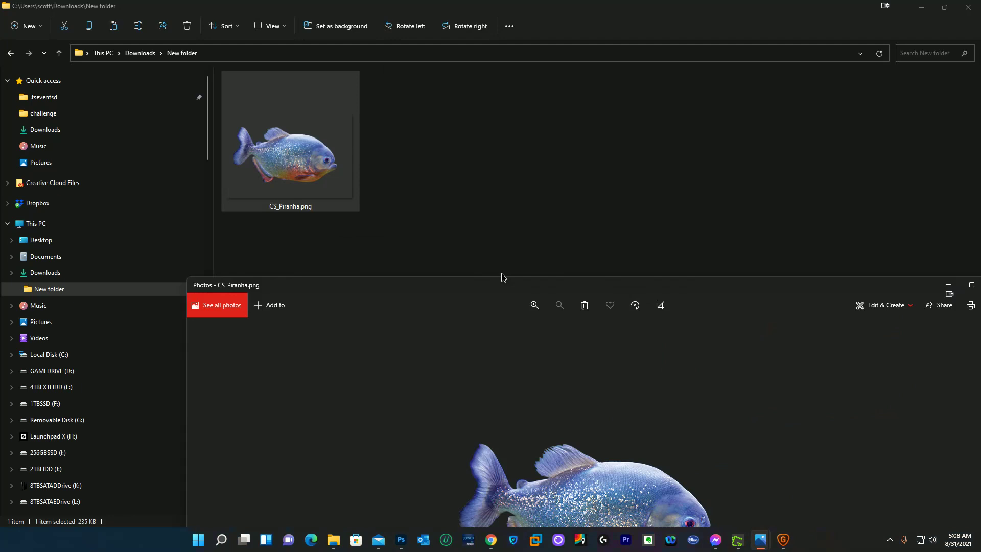
Maximize Photos, zoom the piranha to 417%, pan the view up, then minimize the viewer
{"action": "double_click", "coordinate": [466, 213]}
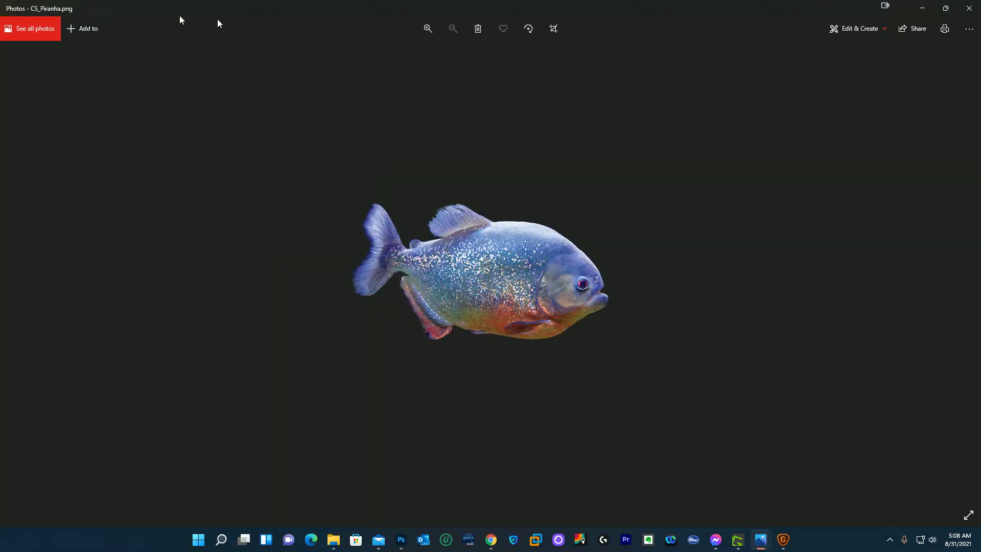
{"action": "left_click", "coordinate": [428, 29]}
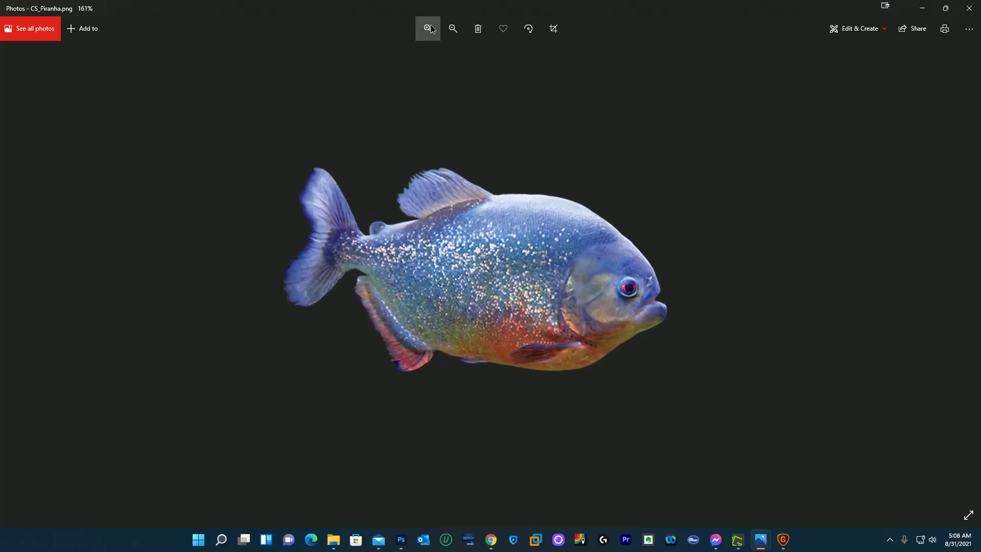
{"action": "left_click", "coordinate": [429, 28]}
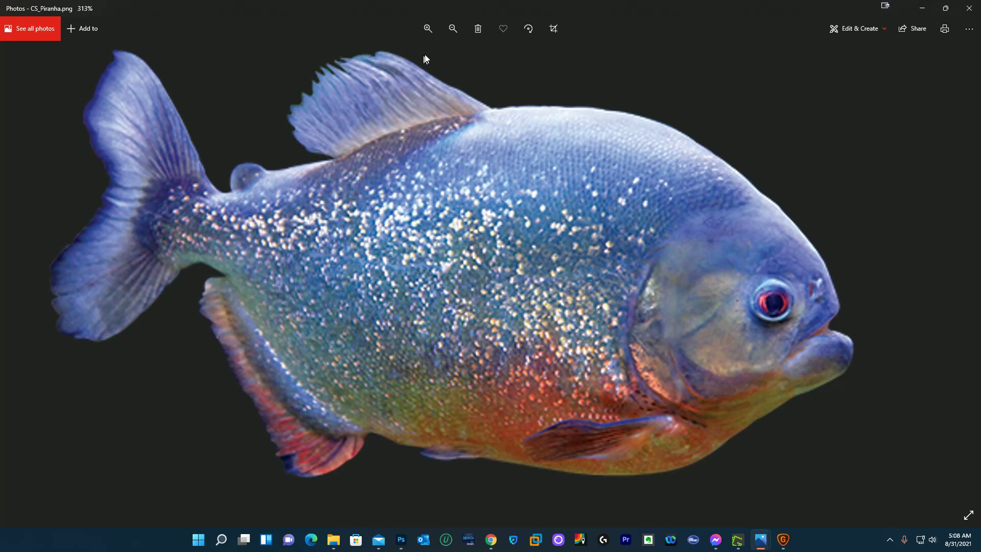
{"action": "left_click", "coordinate": [429, 29]}
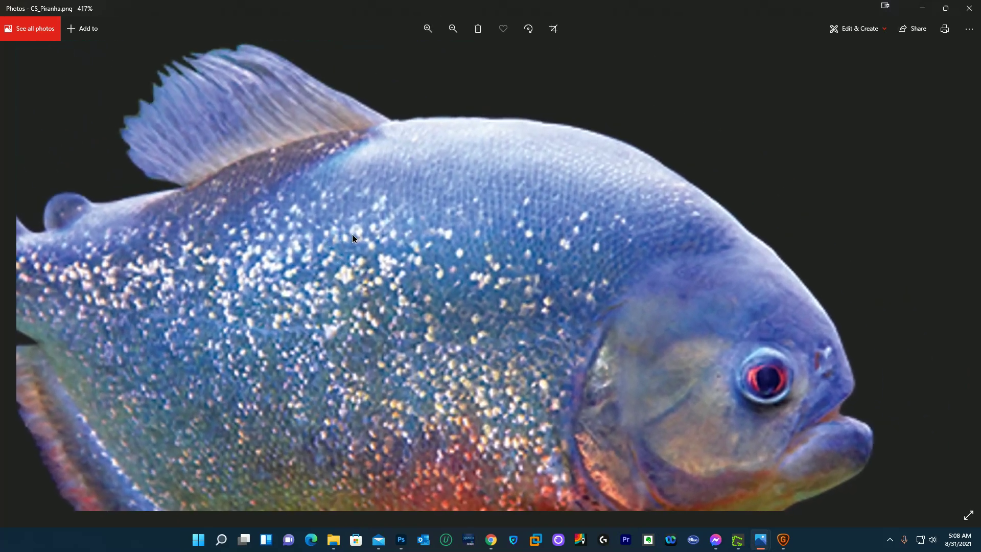
{"action": "left_click_drag", "start_coordinate": [352, 236], "coordinate": [336, 183]}
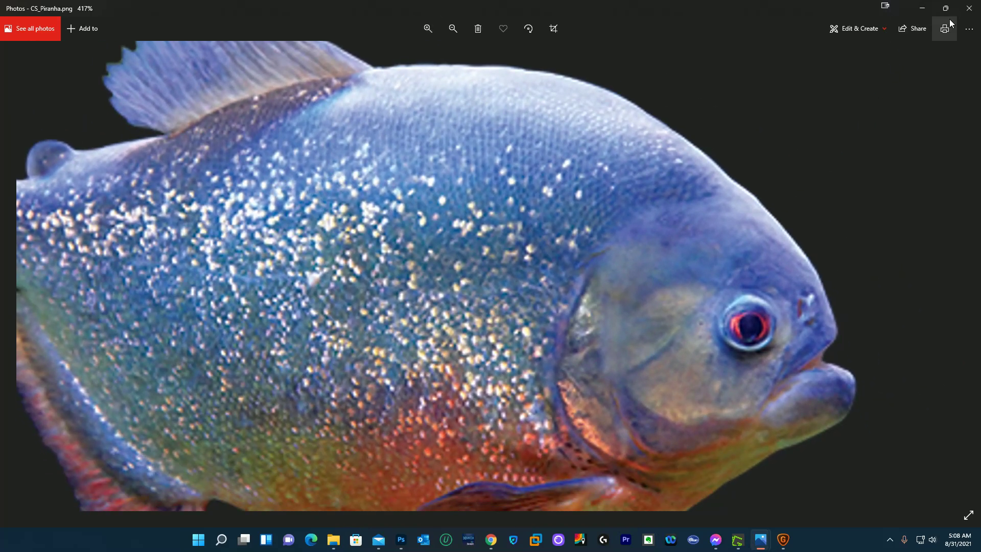
{"action": "left_click", "coordinate": [921, 11]}
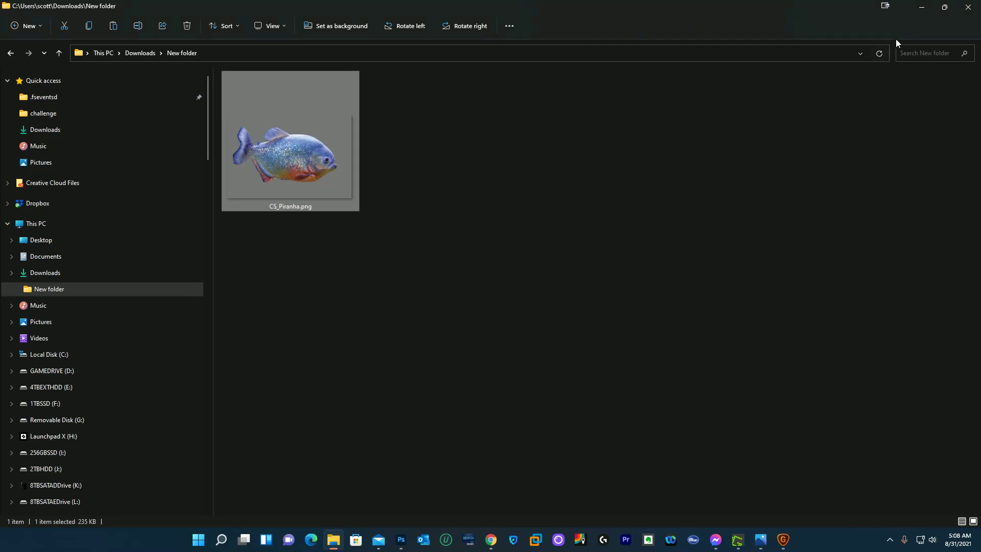
Shrink the Explorer window and drag CS_Piranha.png into Gigapixel for a 2400x1600 4x preview
{"action": "left_click", "coordinate": [921, 7]}
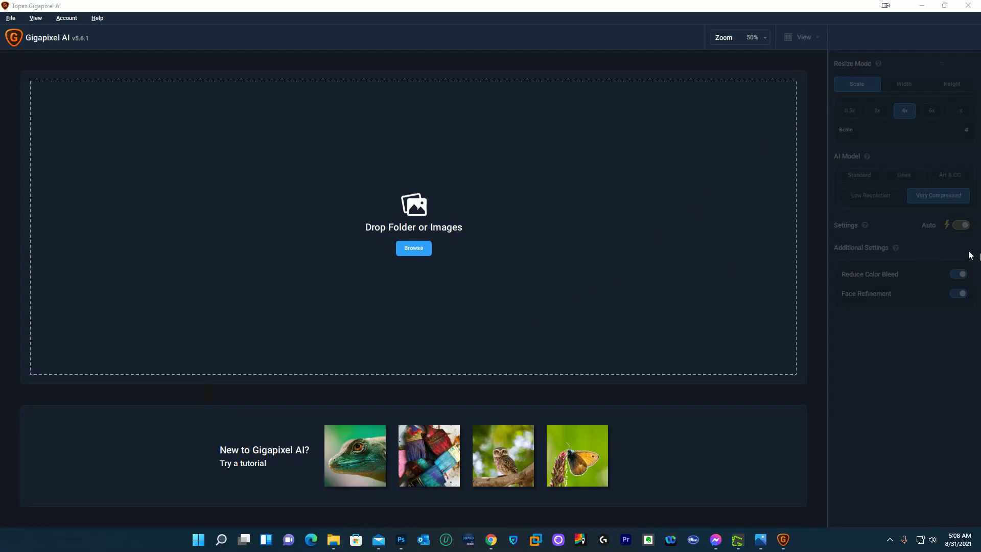
{"action": "left_click", "coordinate": [333, 541]}
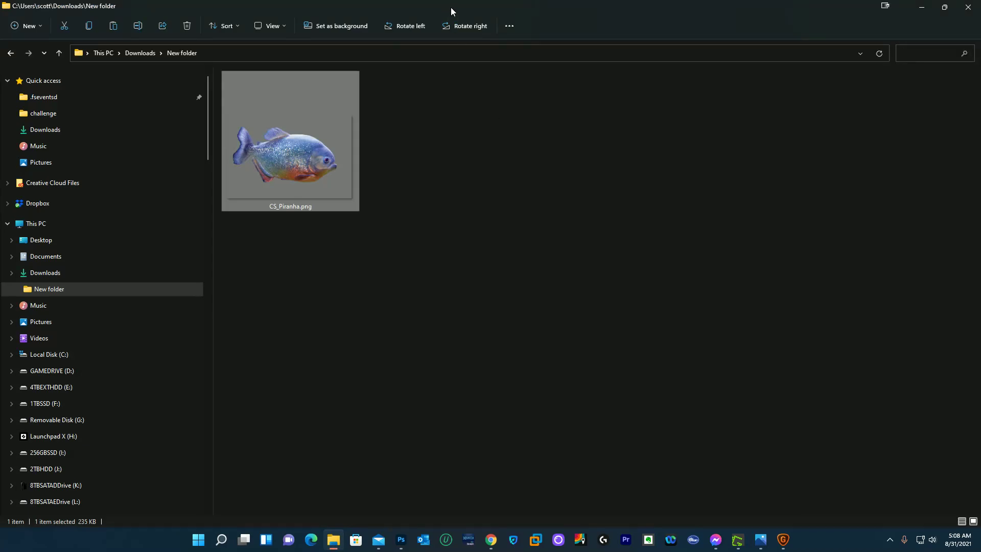
{"action": "left_click_drag", "start_coordinate": [451, 7], "coordinate": [666, 116]}
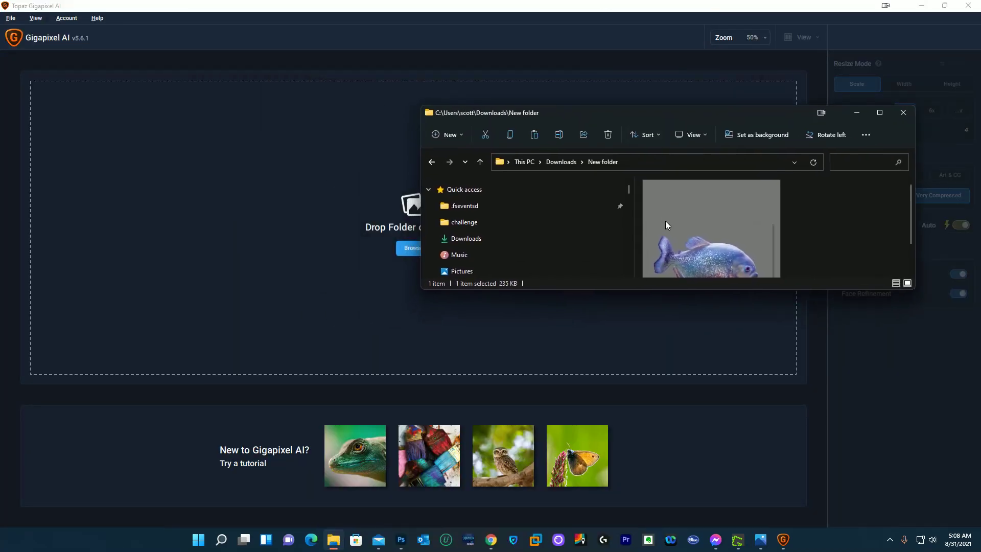
{"action": "left_click_drag", "start_coordinate": [686, 238], "coordinate": [329, 259]}
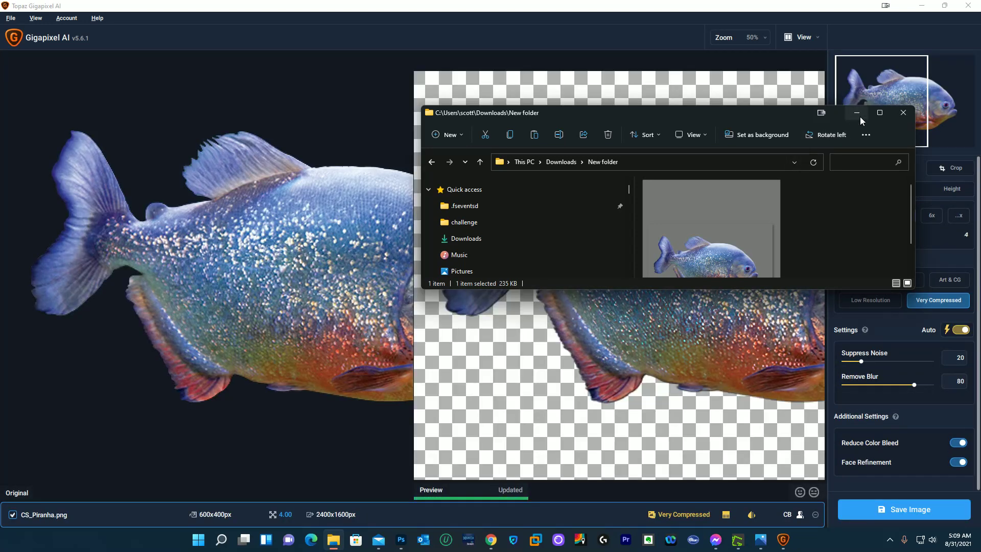
Centre the comparison on the piranha's head and review the Very Compressed model settings (Suppress Noise 20, Remove Blur 80)
{"action": "left_click", "coordinate": [857, 114]}
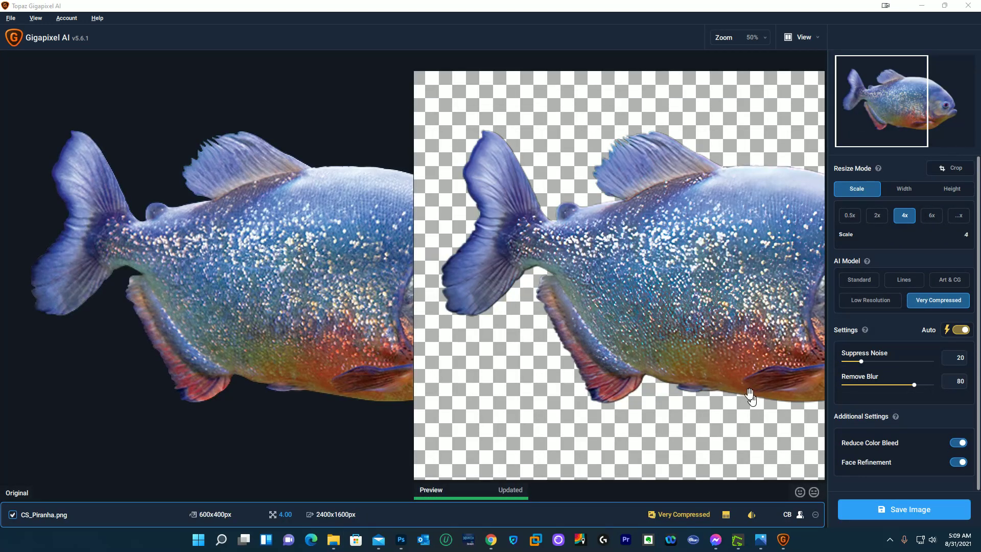
{"action": "left_click_drag", "start_coordinate": [310, 293], "coordinate": [159, 280]}
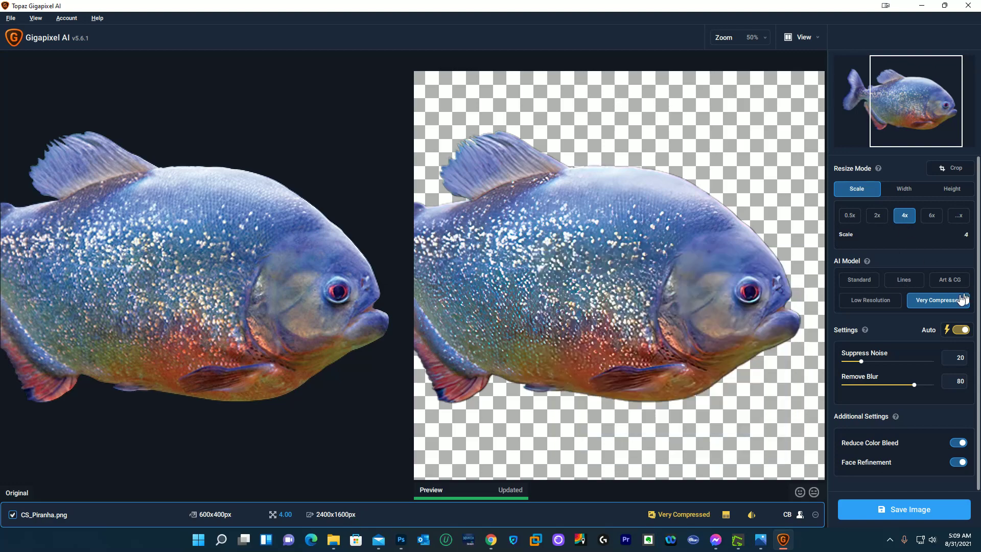
{"action": "mouse_move", "coordinate": [873, 300]}
{"action": "mouse_move", "coordinate": [945, 306]}
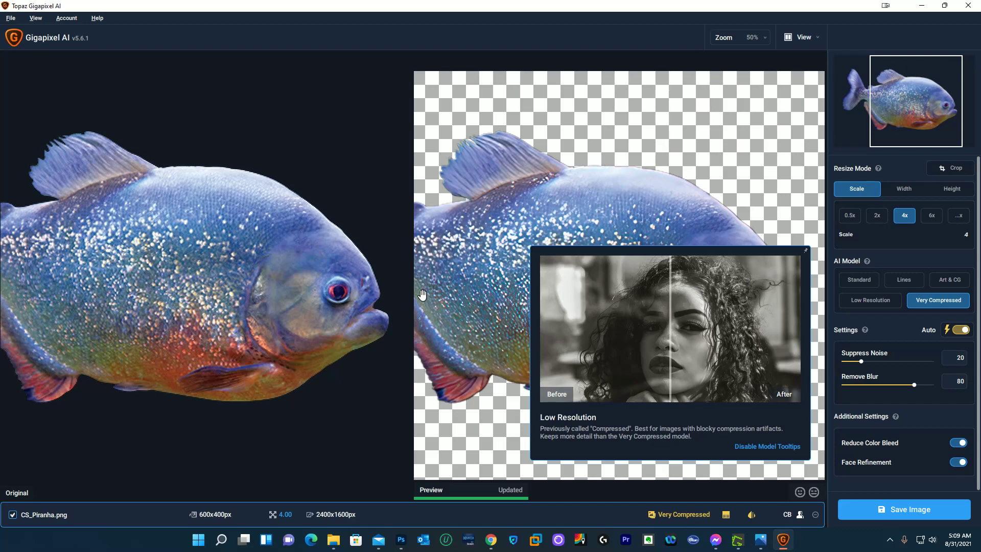
Zoom the preview to 105% and pan across the piranha's head, lower fins and tail
{"action": "scroll", "coordinate": [301, 314], "scroll_direction": "up", "scroll_amount": 4}
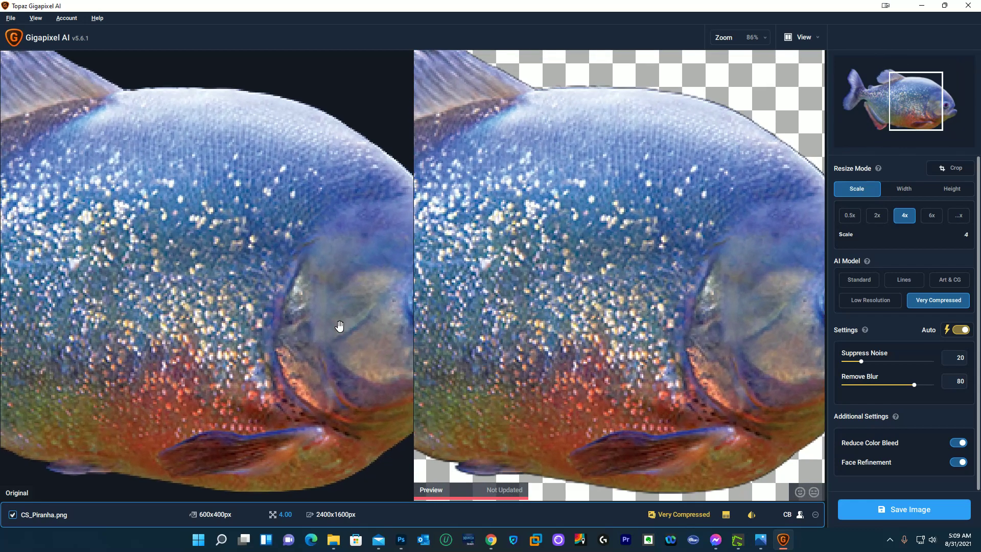
{"action": "scroll", "coordinate": [339, 326], "scroll_direction": "up", "scroll_amount": 2}
{"action": "left_click_drag", "start_coordinate": [339, 329], "coordinate": [137, 273]}
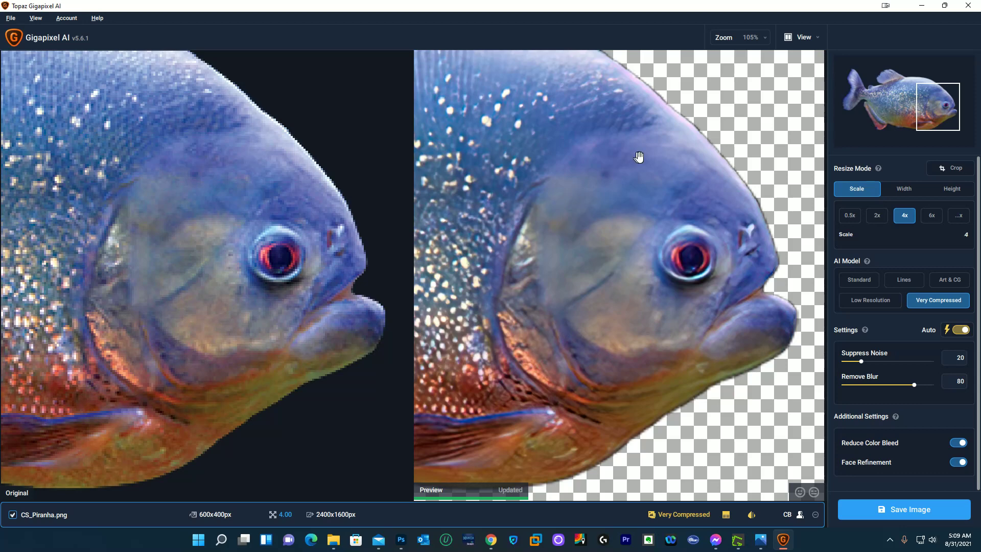
{"action": "left_click_drag", "start_coordinate": [554, 378], "coordinate": [570, 292]}
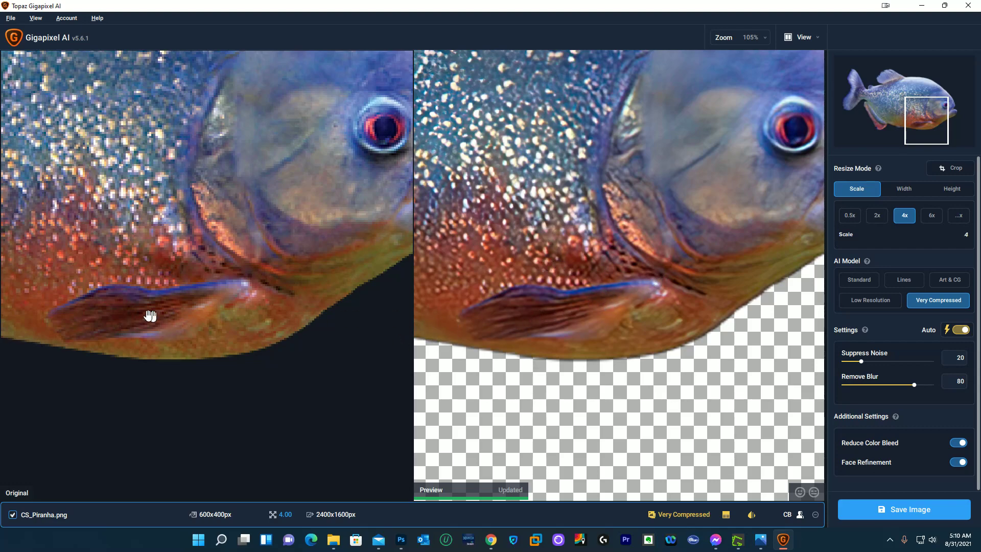
{"action": "left_click_drag", "start_coordinate": [115, 320], "coordinate": [565, 394]}
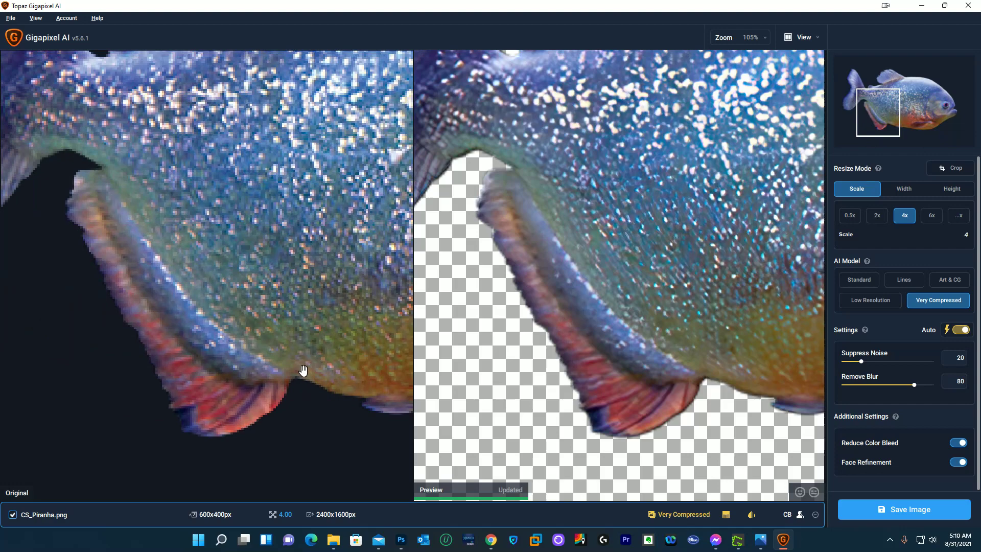
{"action": "left_click_drag", "start_coordinate": [302, 373], "coordinate": [313, 372]}
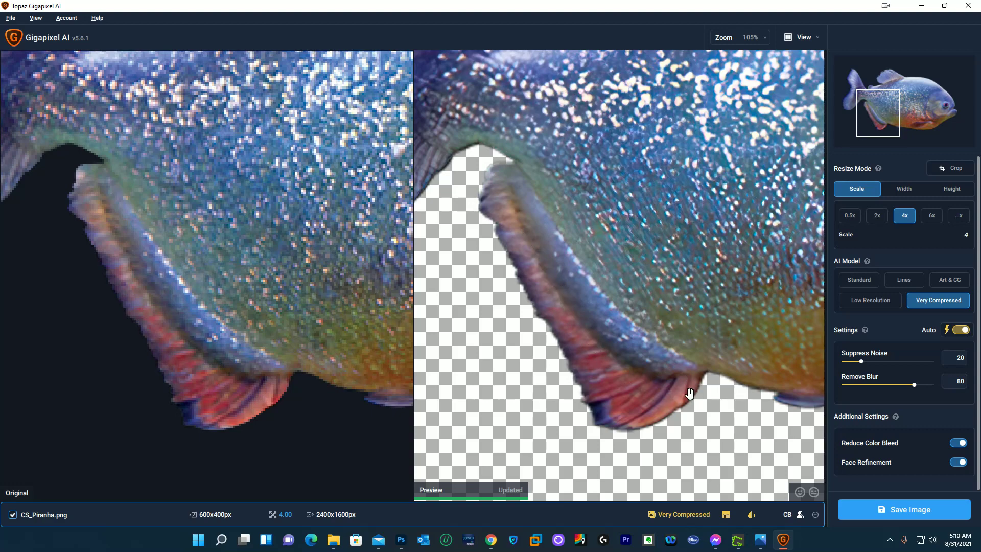
{"action": "left_click_drag", "start_coordinate": [128, 324], "coordinate": [258, 426]}
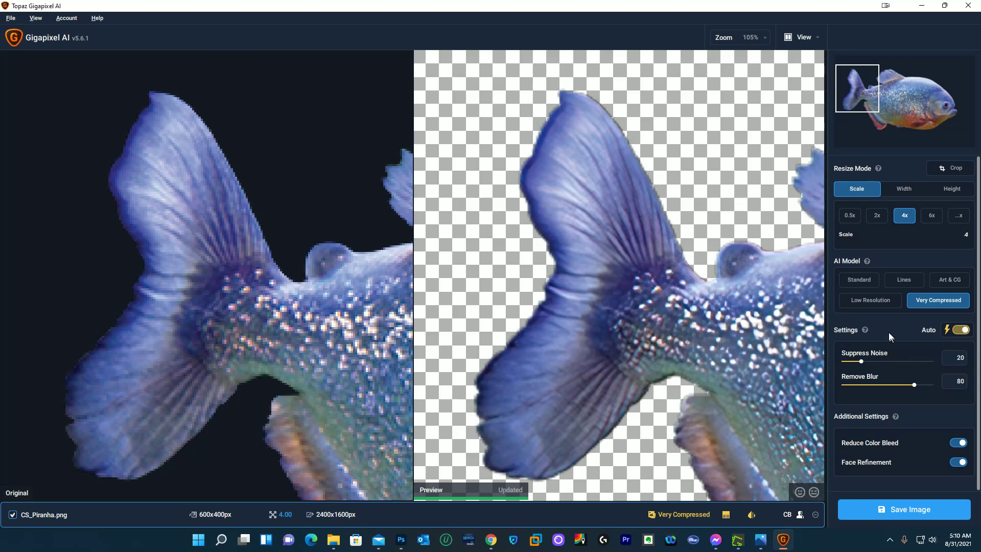
Try the Low Resolution model, then switch to Art & CG and inspect the tail preview
{"action": "left_click", "coordinate": [856, 305]}
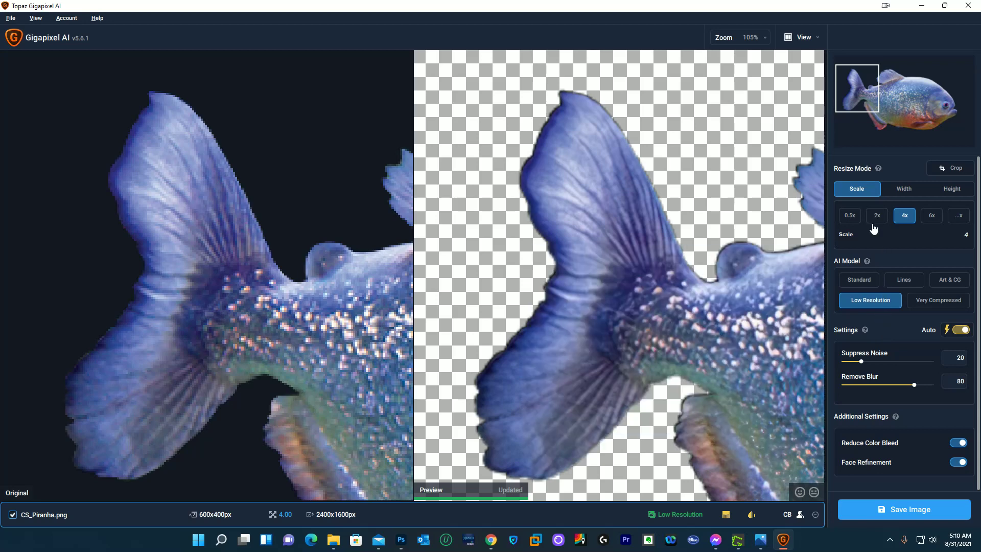
{"action": "mouse_move", "coordinate": [867, 285]}
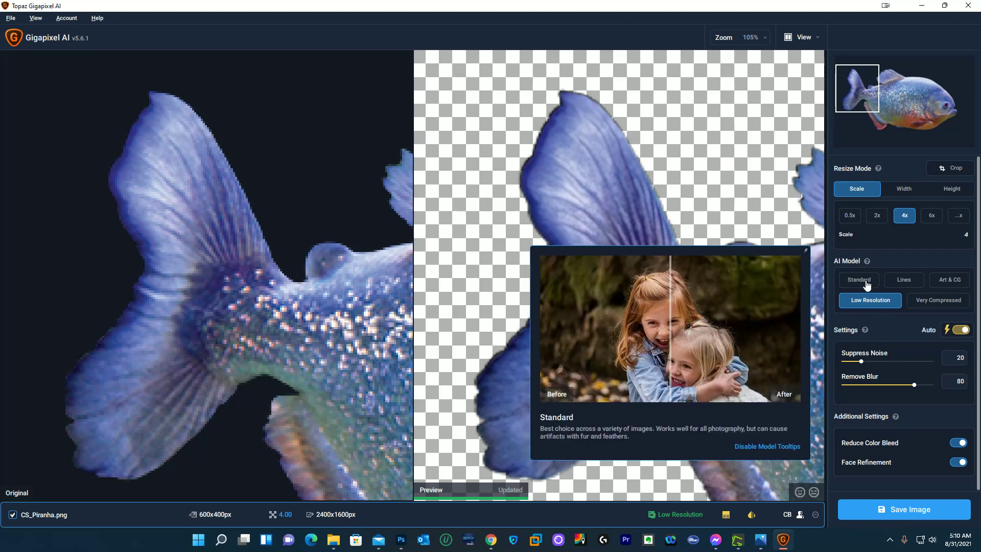
{"action": "left_click", "coordinate": [951, 282]}
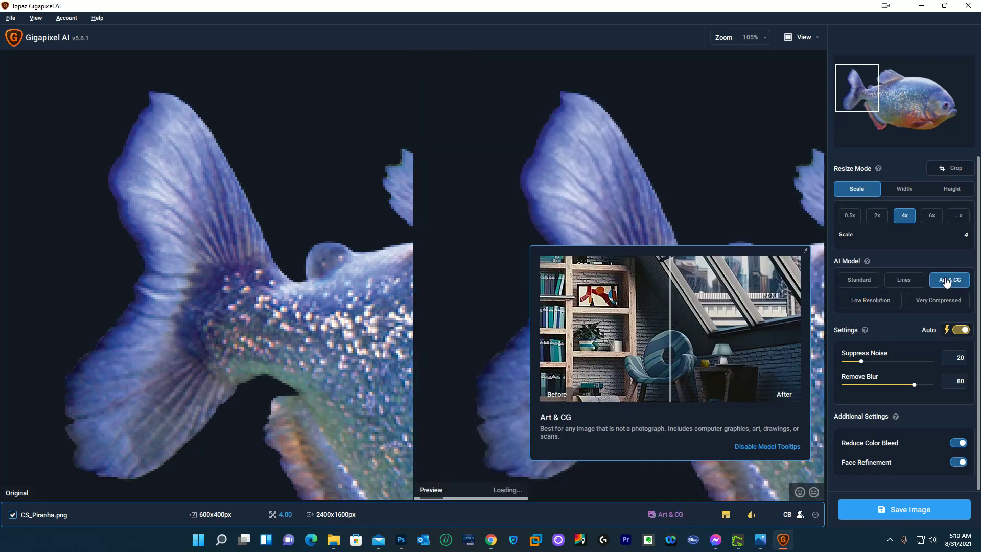
{"action": "mouse_move", "coordinate": [879, 302]}
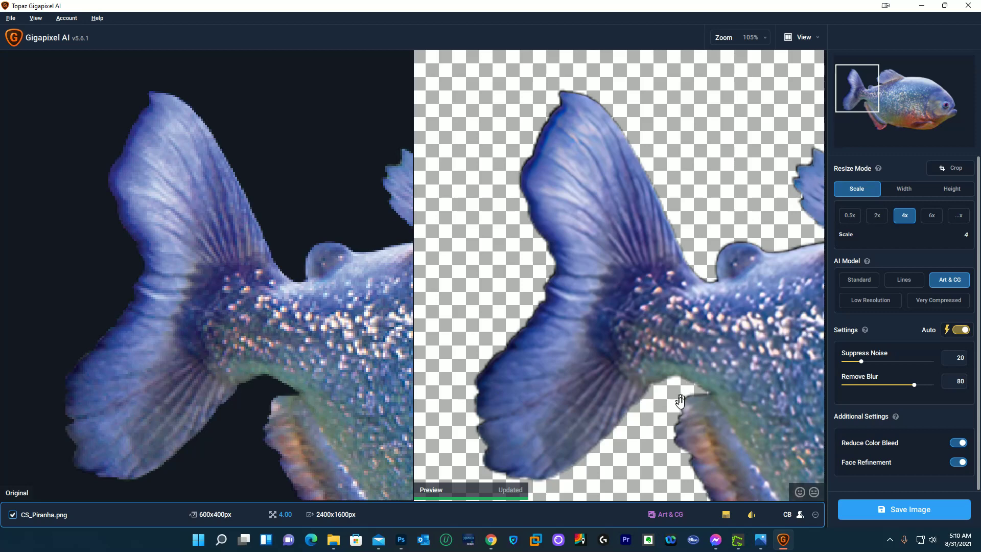
{"action": "left_click_drag", "start_coordinate": [663, 421], "coordinate": [645, 397]}
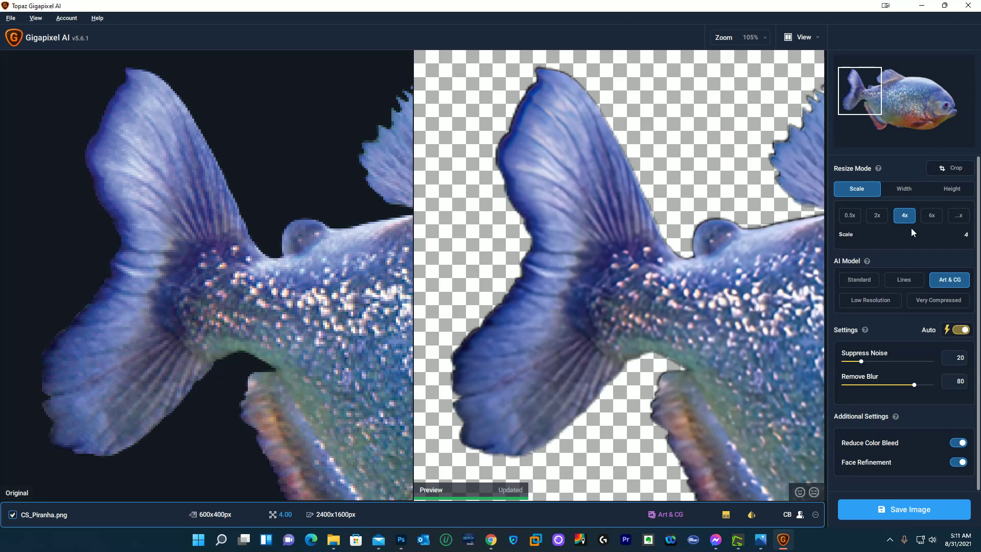
Return to the Very Compressed model and compare the tail and head against the original
{"action": "mouse_move", "coordinate": [876, 281]}
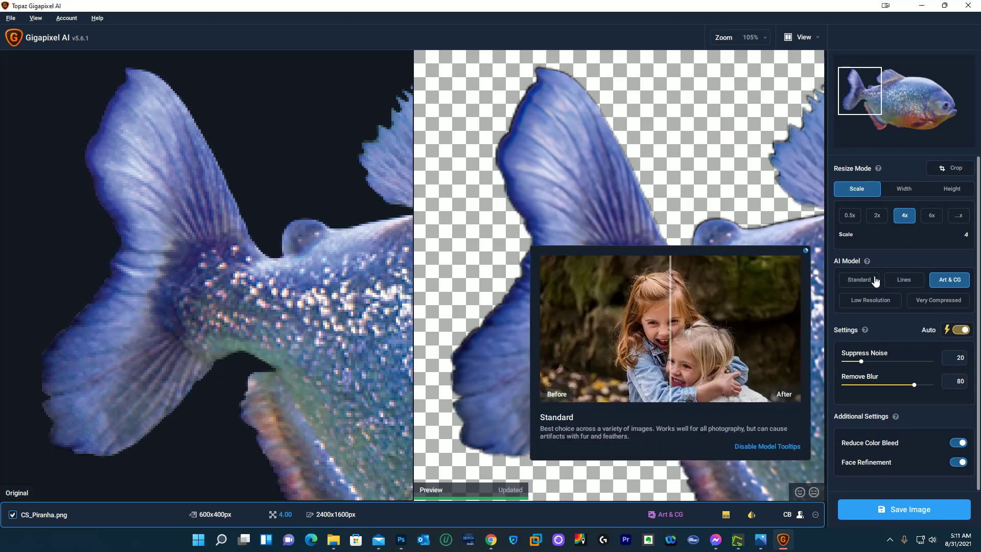
{"action": "left_click", "coordinate": [936, 303]}
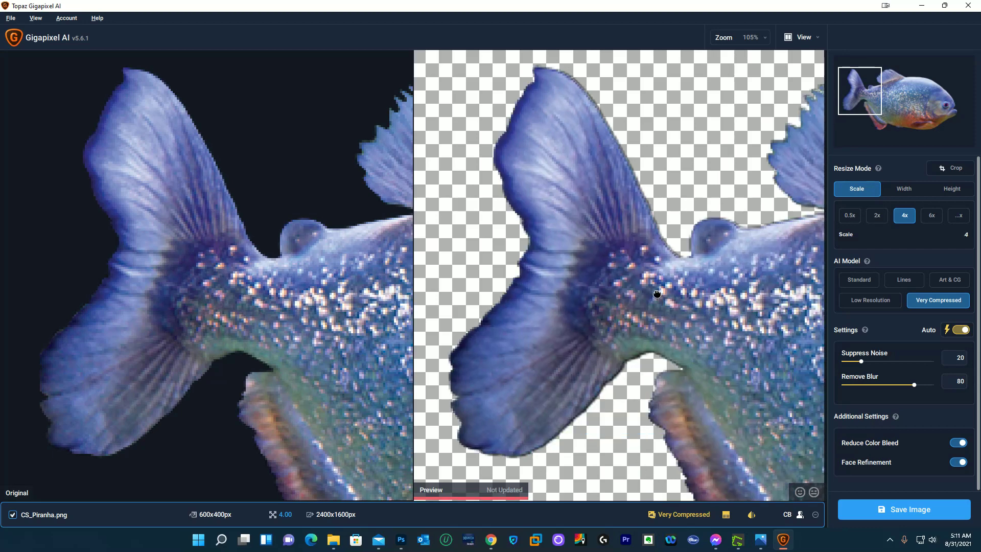
{"action": "left_click_drag", "start_coordinate": [657, 294], "coordinate": [624, 291]}
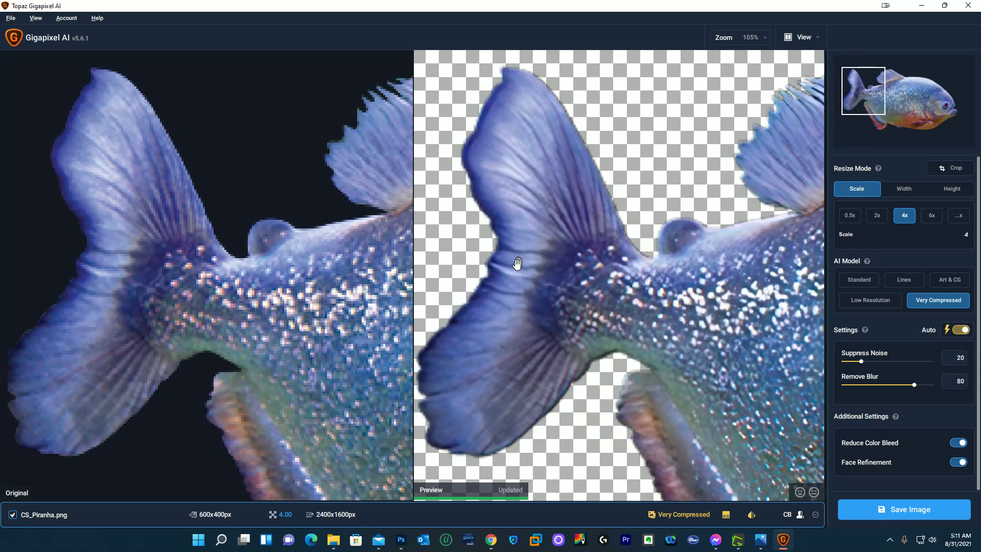
{"action": "left_click_drag", "start_coordinate": [758, 314], "coordinate": [559, 221]}
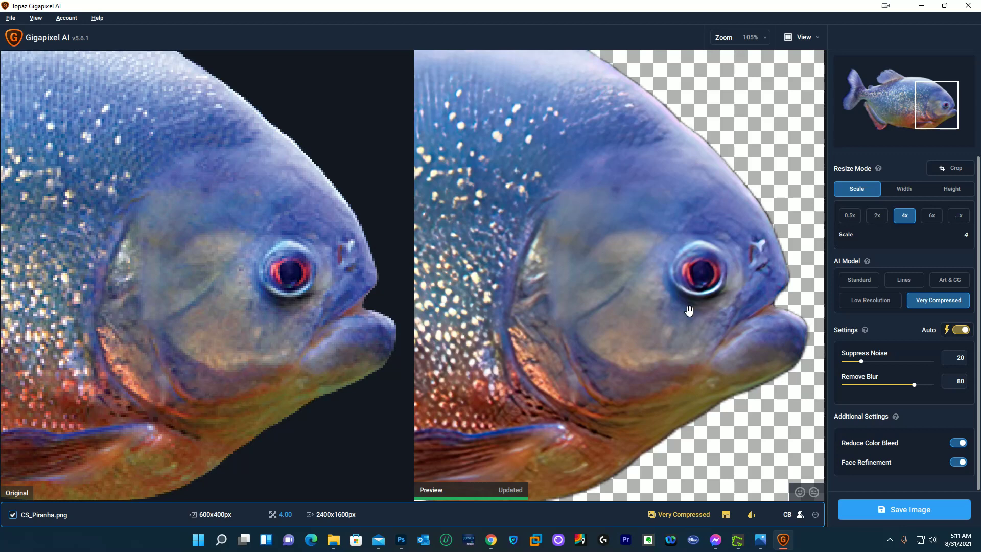
Save the upscale in its source format to the source directory as CS_Piranha-very_compressed-scale-4_00x-gigapixel
{"action": "left_click", "coordinate": [880, 511]}
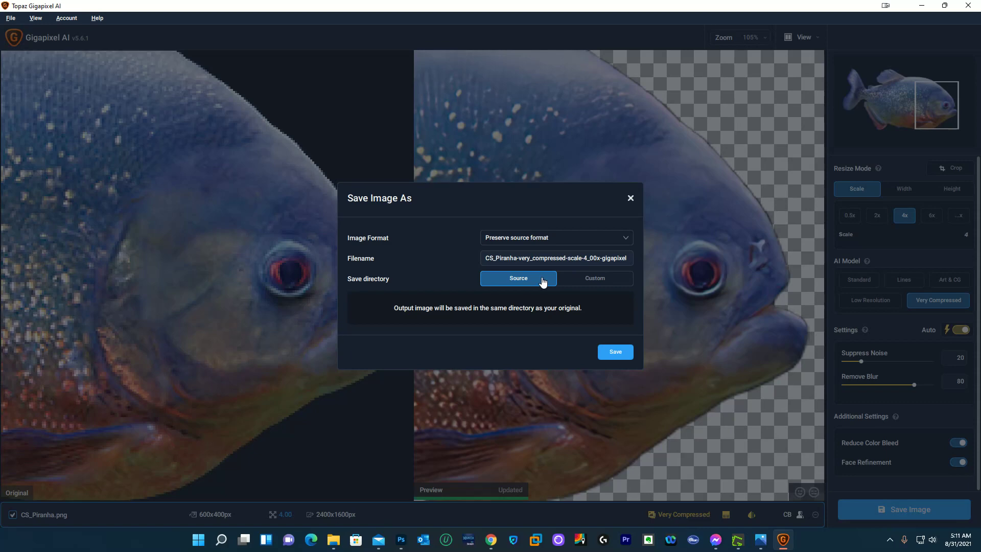
{"action": "left_click", "coordinate": [612, 352]}
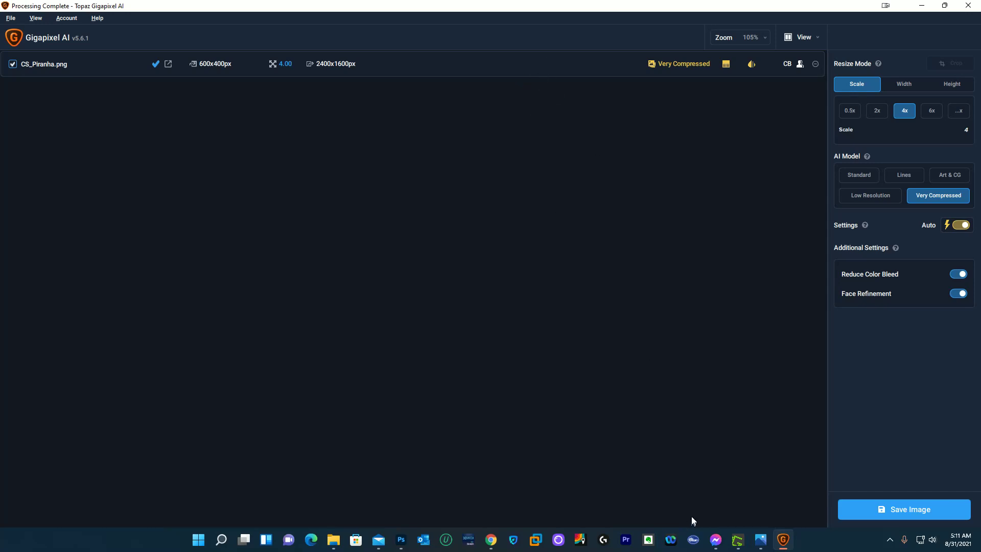
Enlarge the New folder window and select the 2400 x 1600, 3.56 MB upscaled PNG
{"action": "left_click", "coordinate": [333, 540]}
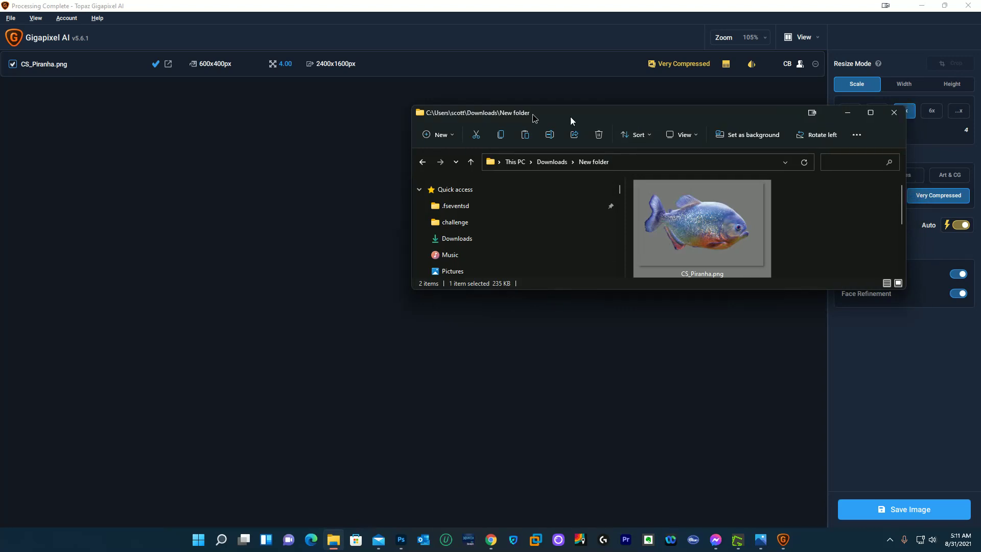
{"action": "left_click_drag", "start_coordinate": [571, 121], "coordinate": [319, 102]}
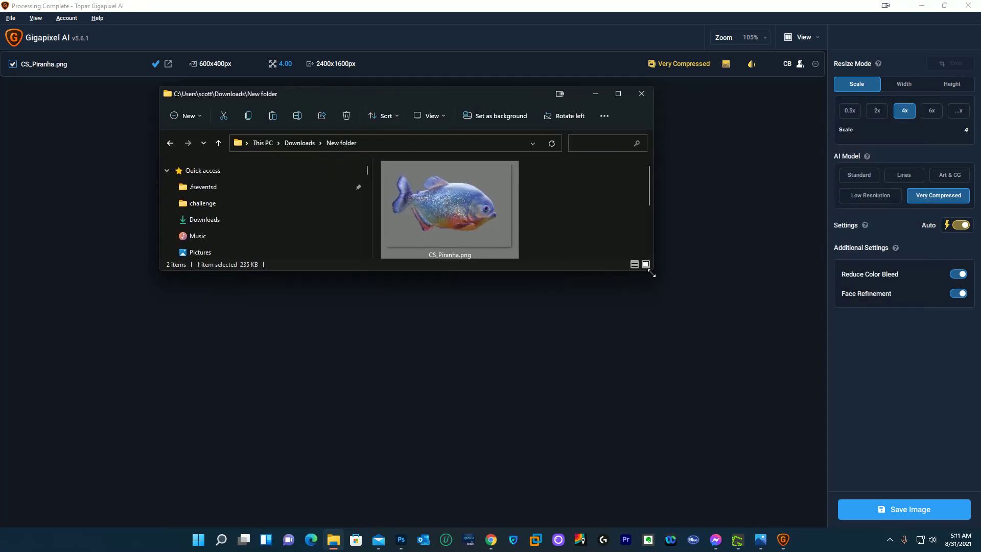
{"action": "left_click_drag", "start_coordinate": [652, 274], "coordinate": [787, 382]}
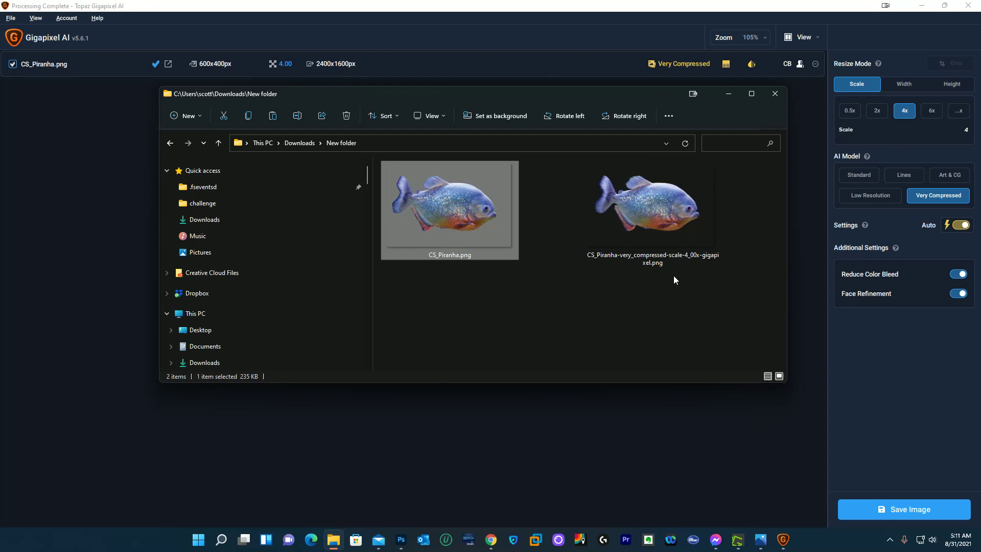
{"action": "mouse_move", "coordinate": [691, 259]}
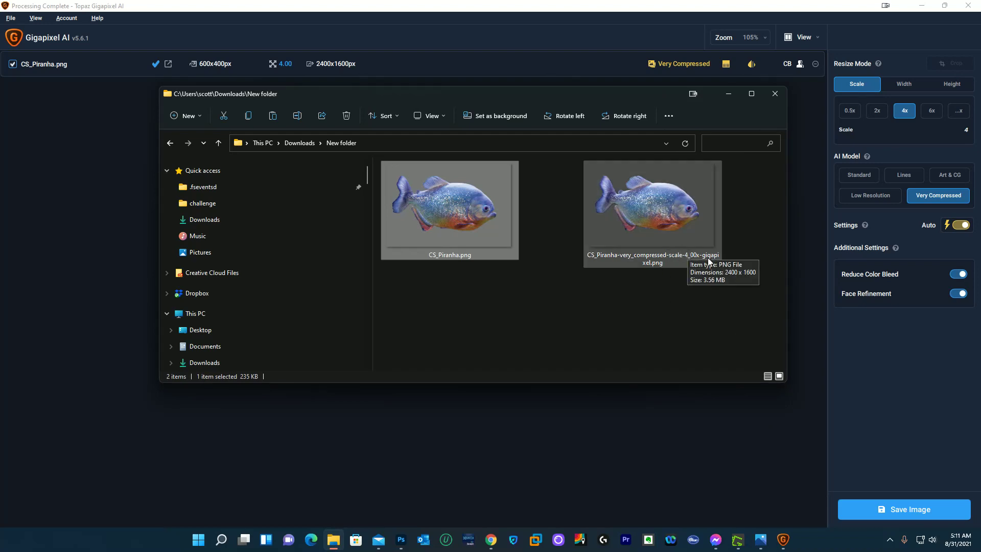
{"action": "left_click", "coordinate": [652, 225]}
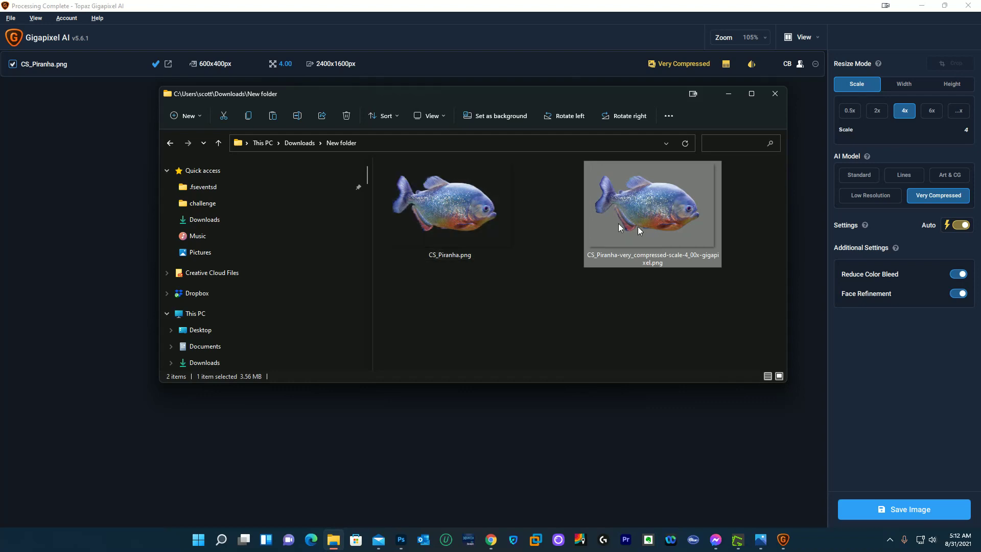
{"action": "double_click", "coordinate": [665, 223]}
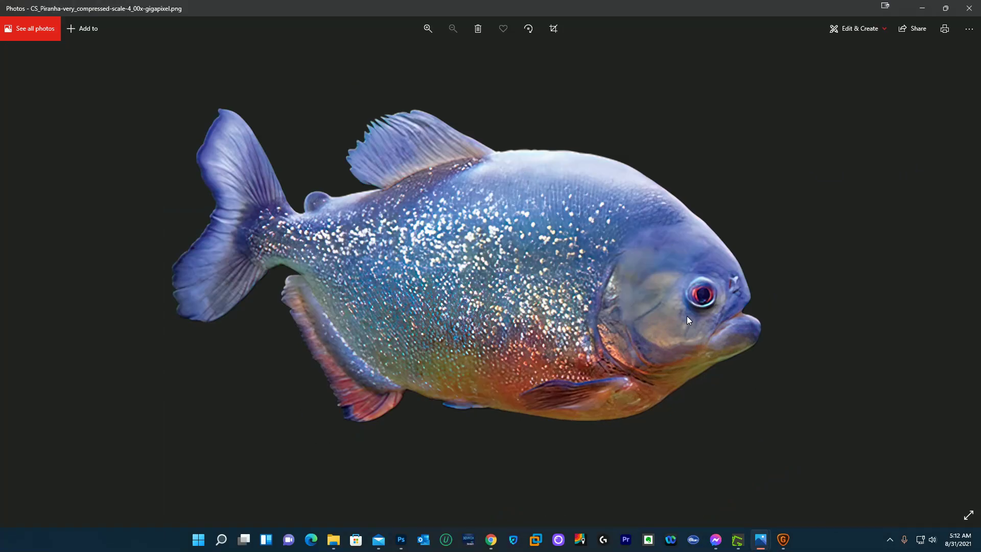
{"action": "scroll", "coordinate": [687, 315], "scroll_direction": "up", "scroll_amount": 3}
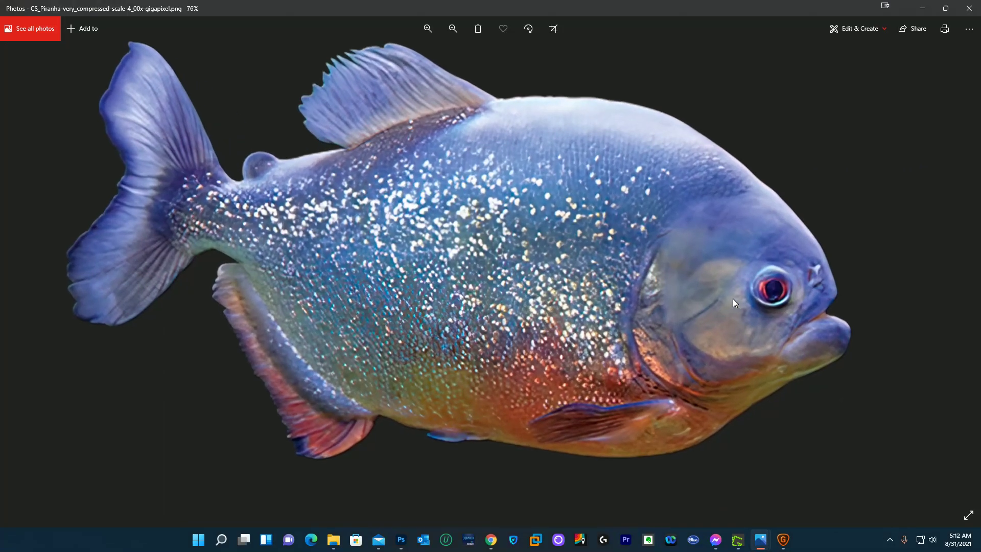
{"action": "left_click_drag", "start_coordinate": [733, 298], "coordinate": [702, 323]}
{"action": "scroll", "coordinate": [492, 199], "scroll_direction": "up", "scroll_amount": 2}
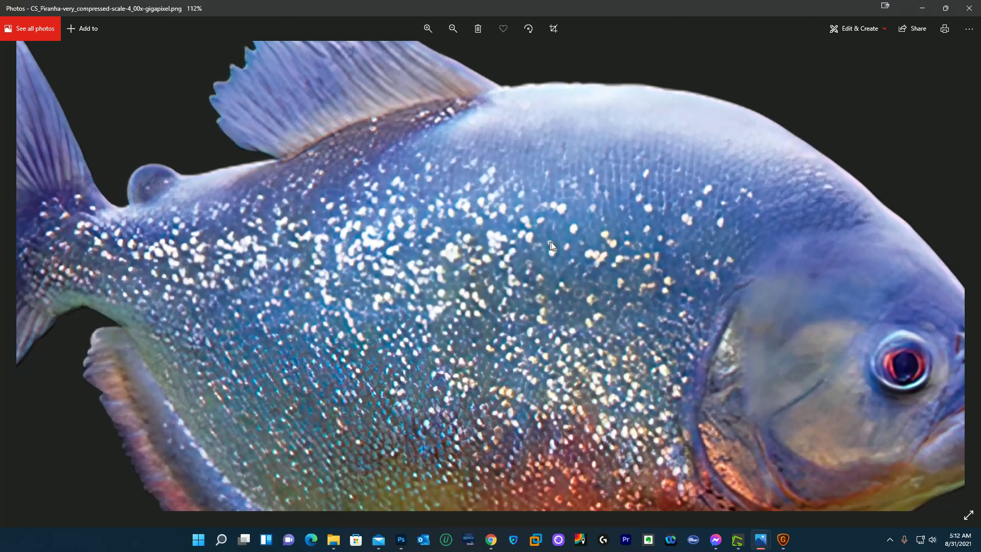
{"action": "scroll", "coordinate": [465, 213], "scroll_direction": "down", "scroll_amount": 4}
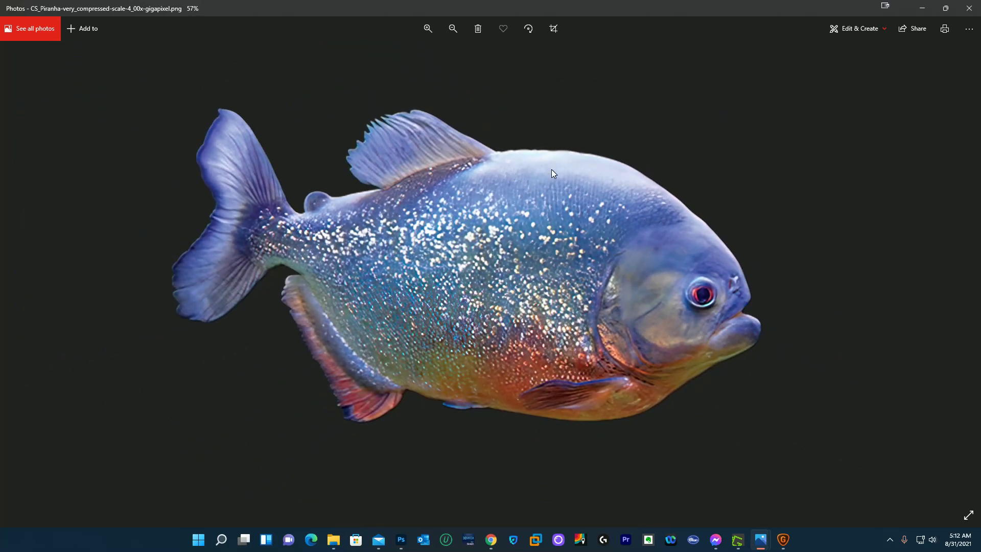
{"action": "scroll", "coordinate": [640, 323], "scroll_direction": "up", "scroll_amount": 1}
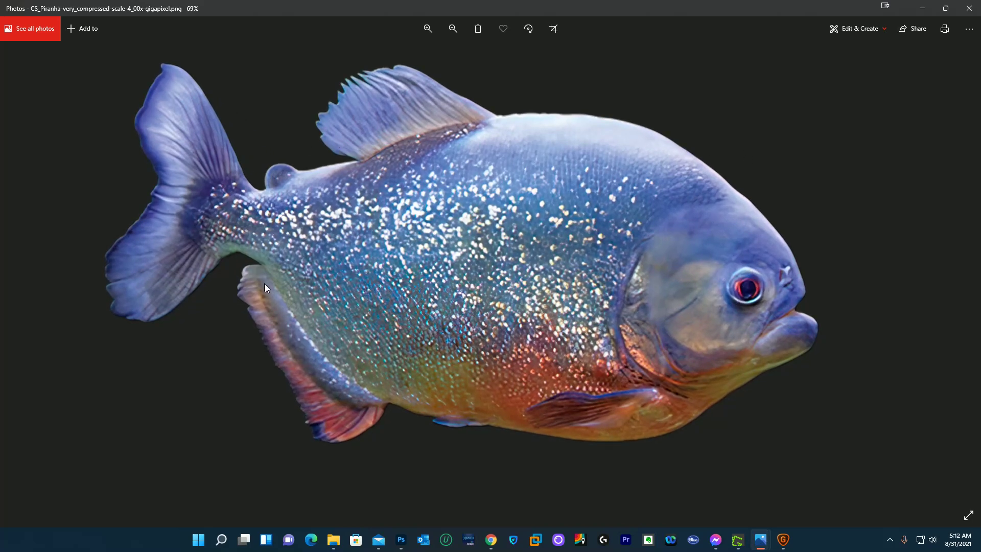
{"action": "left_click", "coordinate": [968, 8]}
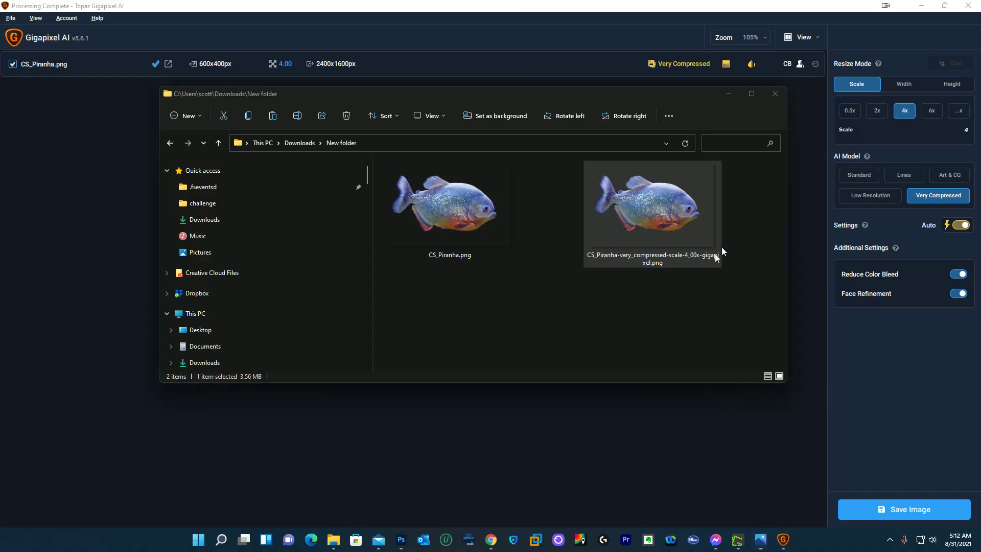
Minimize File Explorer to bring back Gigapixel's processing-complete view
{"action": "left_click", "coordinate": [728, 95]}
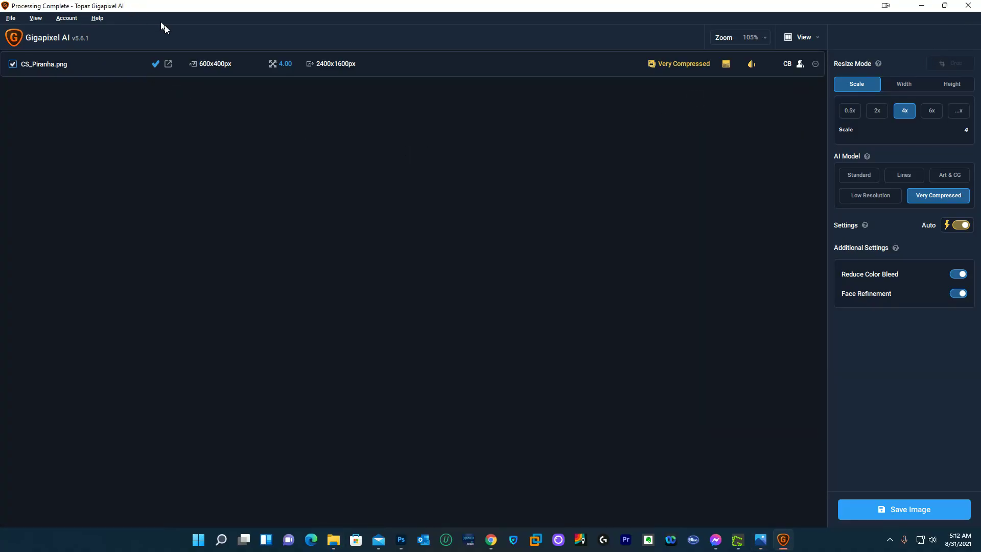